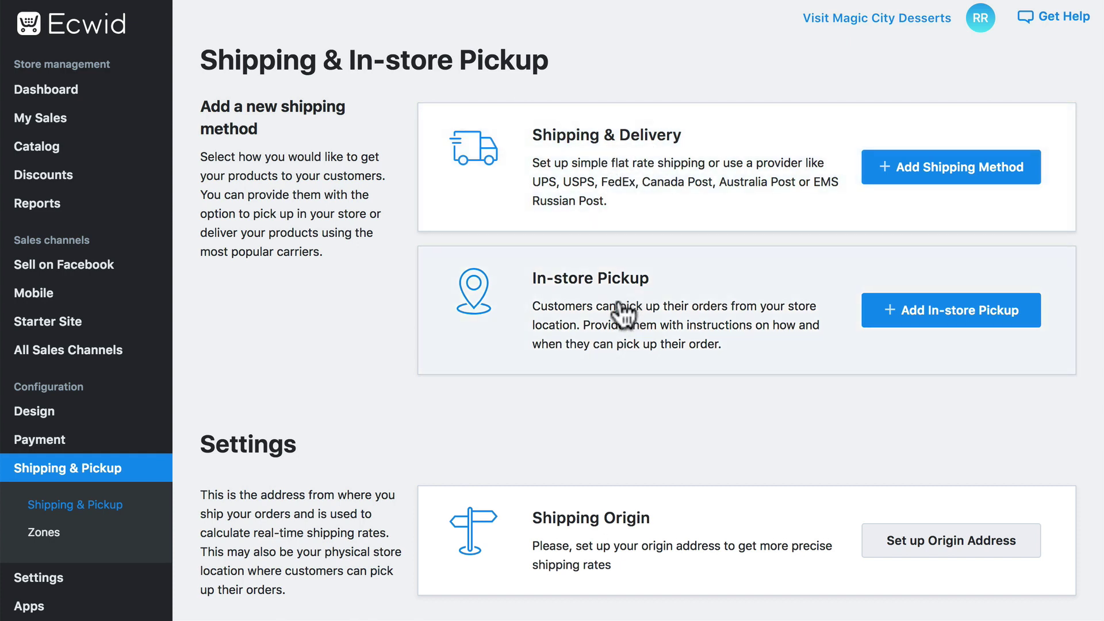
- Autofill the company's Alabama street address, enter the company phone number, and submit it as the shipping origin
scroll(307, 233, down, 5)
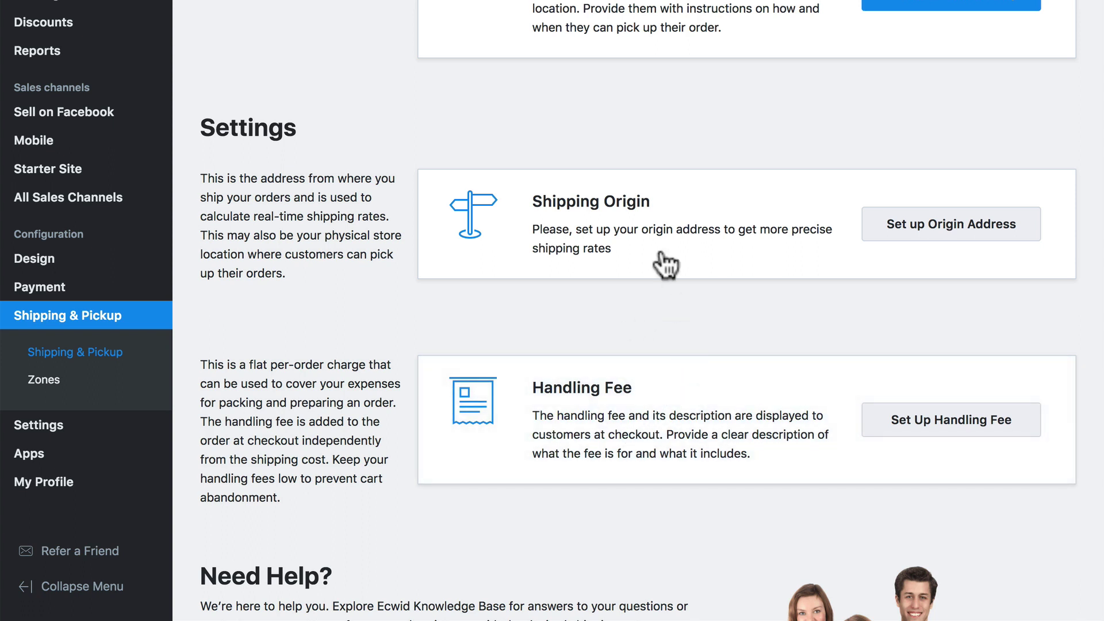
click(917, 240)
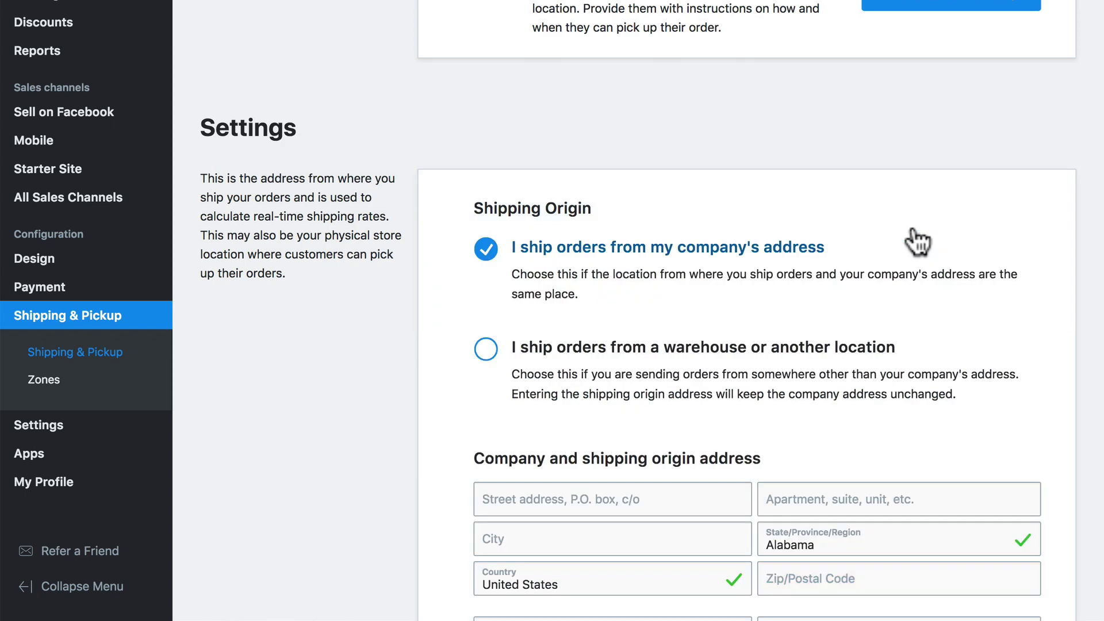
scroll(918, 240, down, 3)
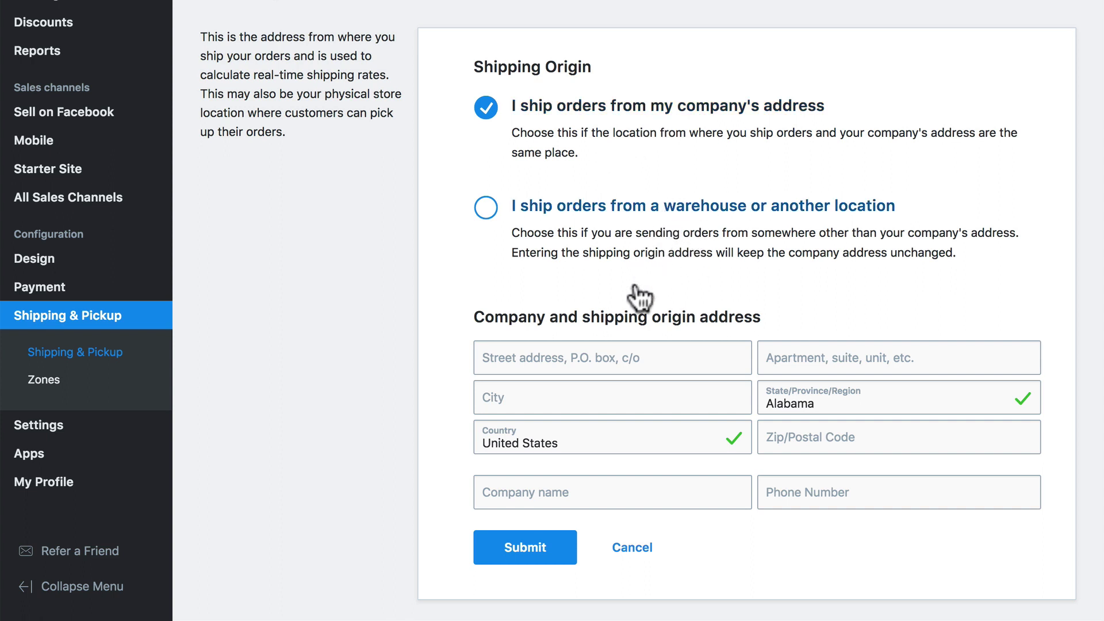
click(600, 348)
key(Down)
key(Return)
click(896, 492)
text(555-555-5555)
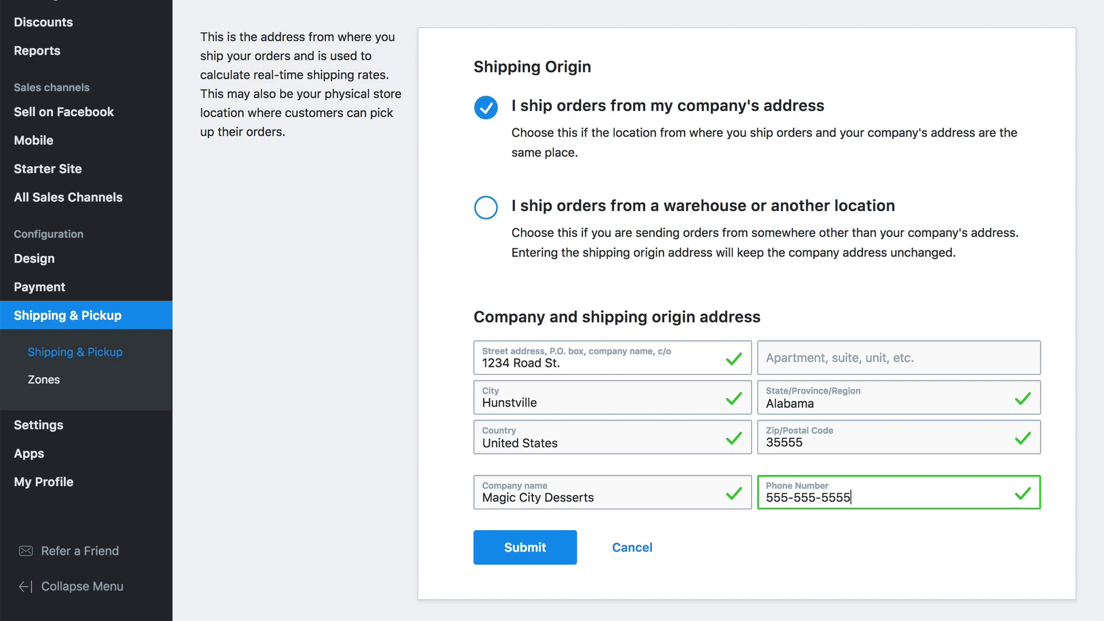
click(540, 555)
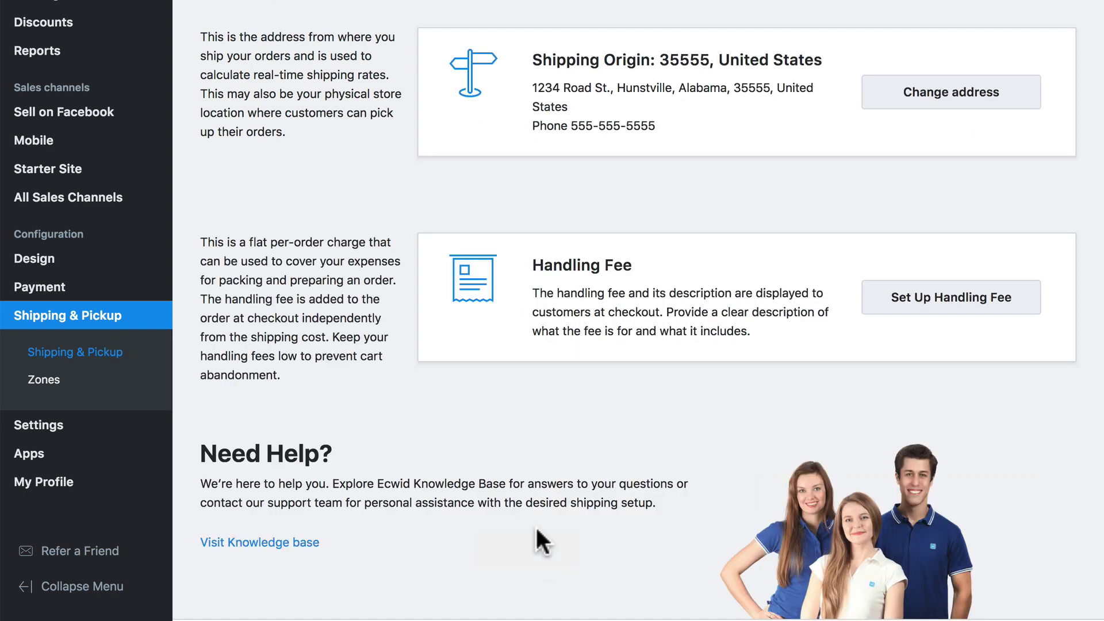
click(917, 297)
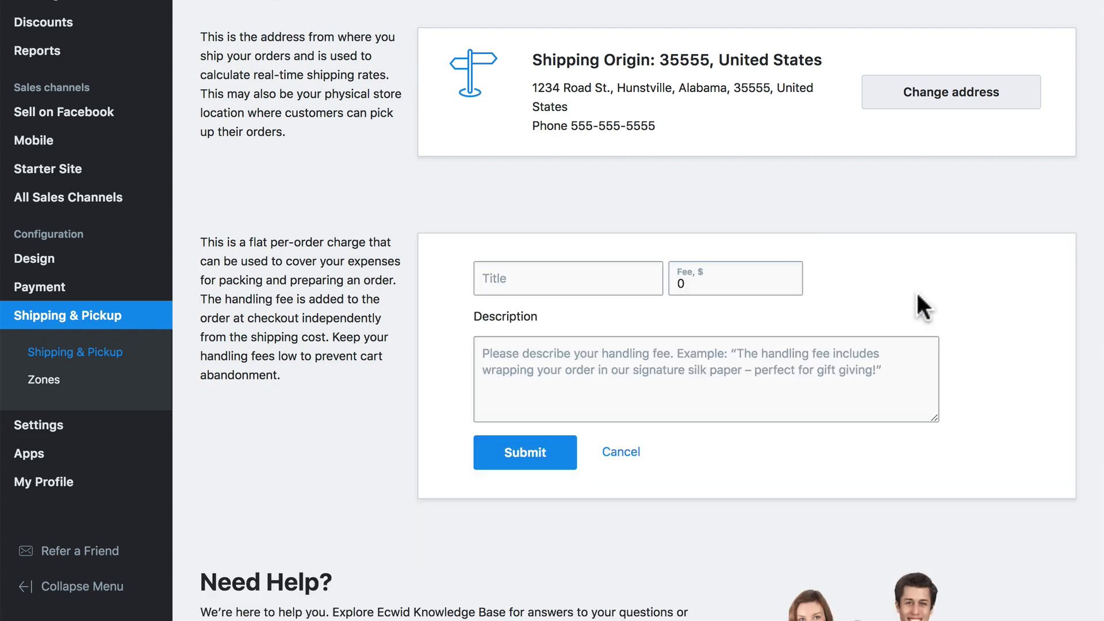
click(574, 272)
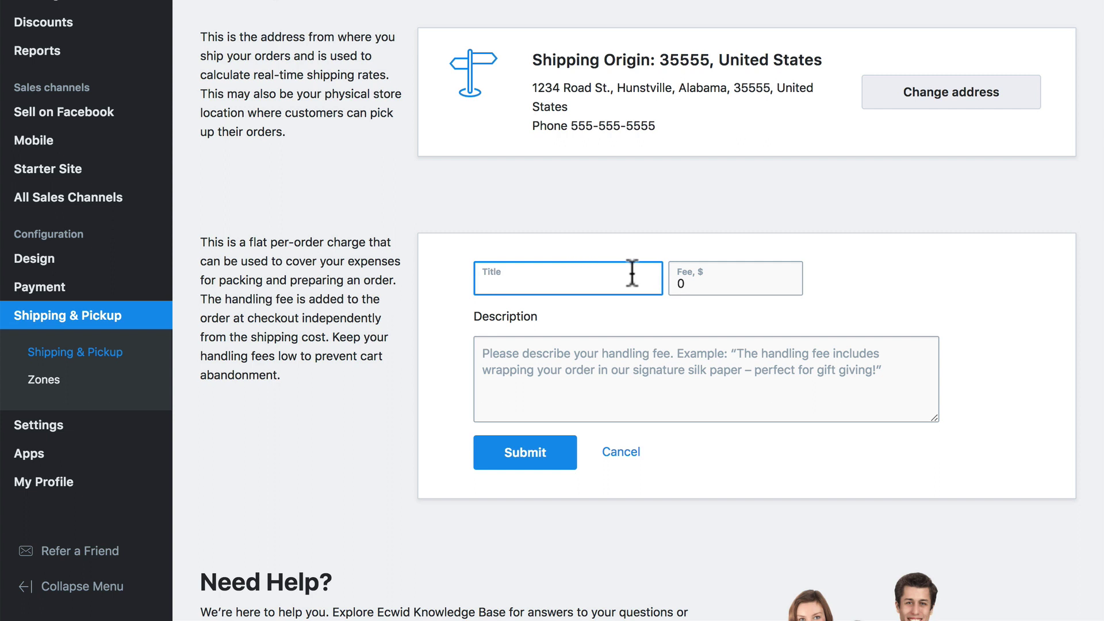
click(726, 282)
click(711, 386)
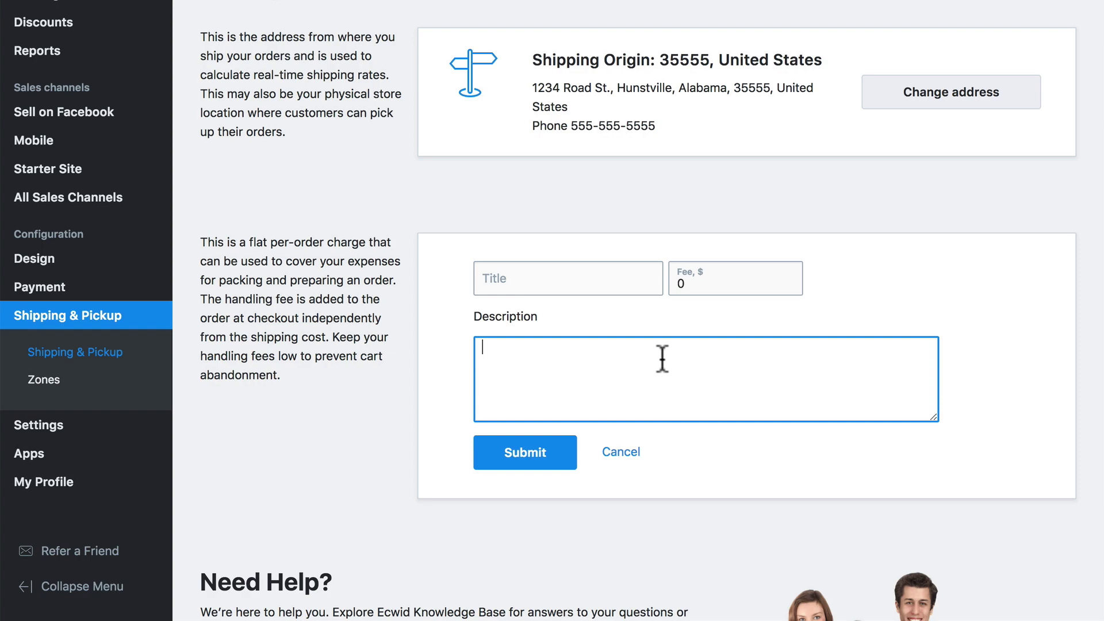
click(626, 452)
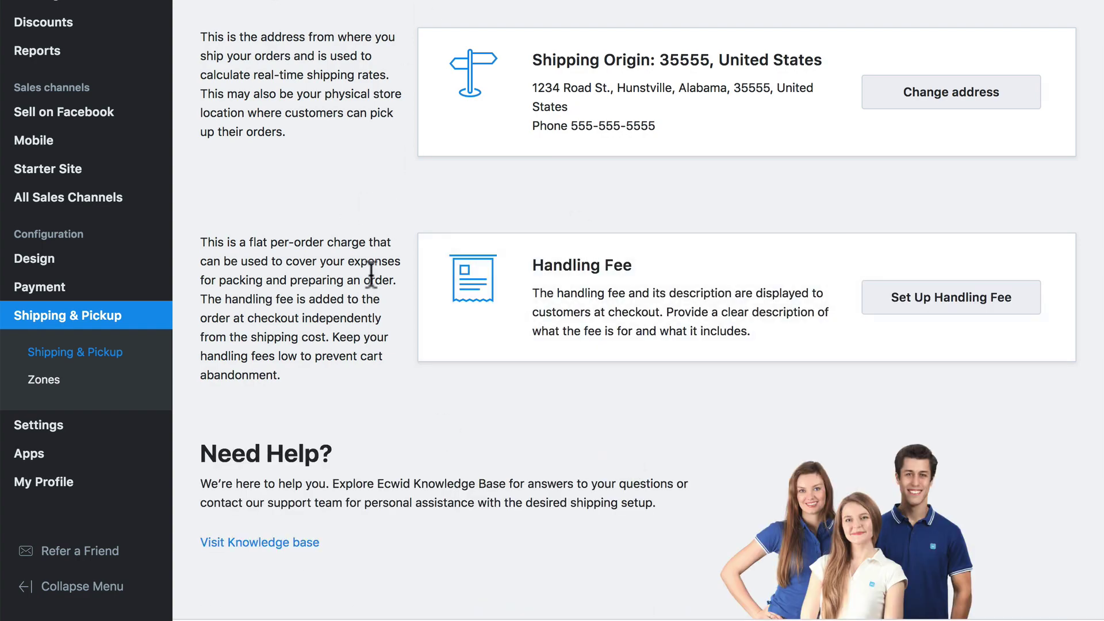
scroll(356, 275, up, 8)
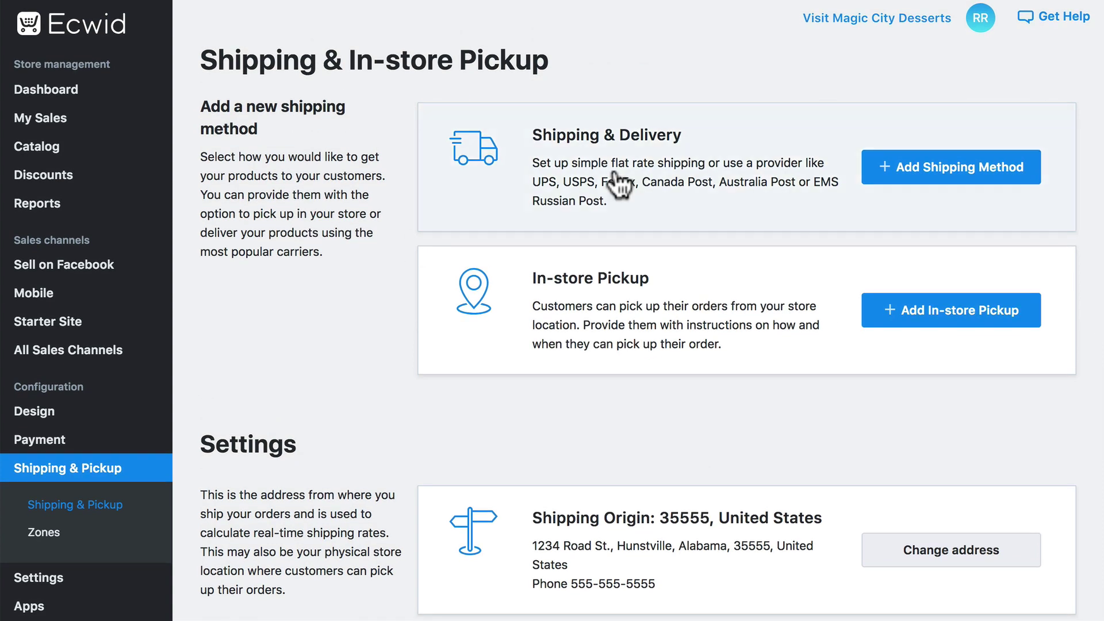
- Add UPS as a shipping method using automatically calculated UPS rates
click(848, 172)
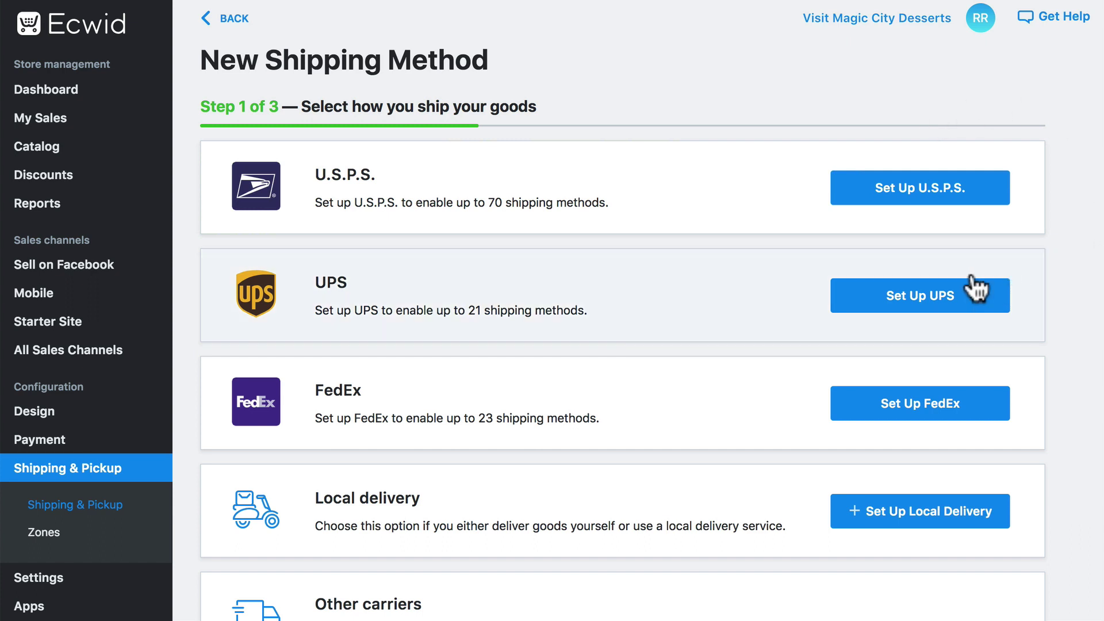
click(903, 310)
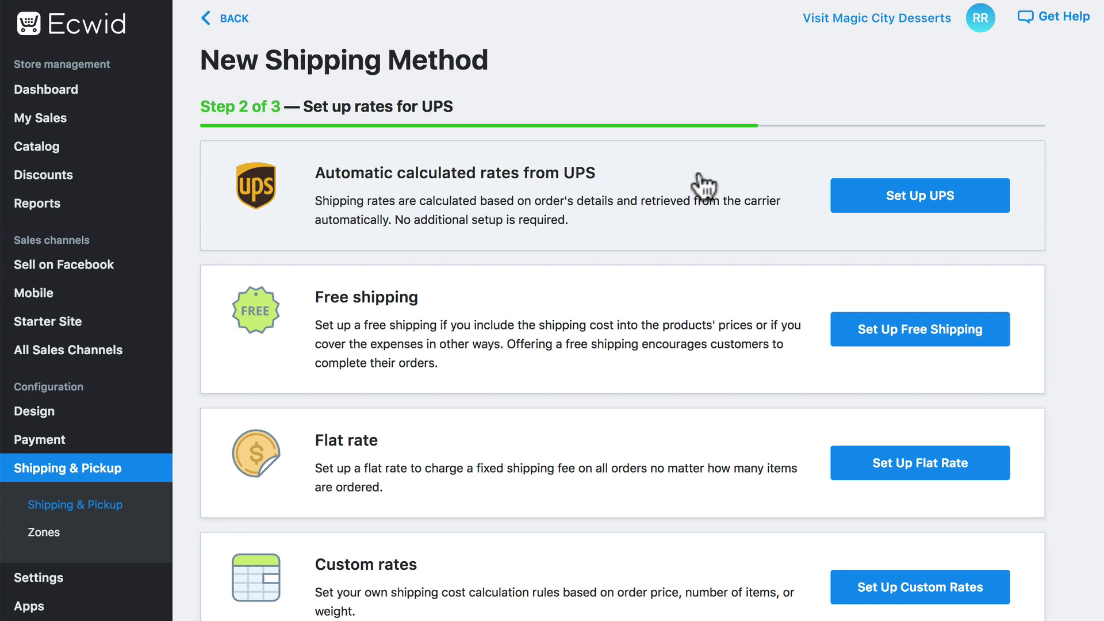
click(911, 198)
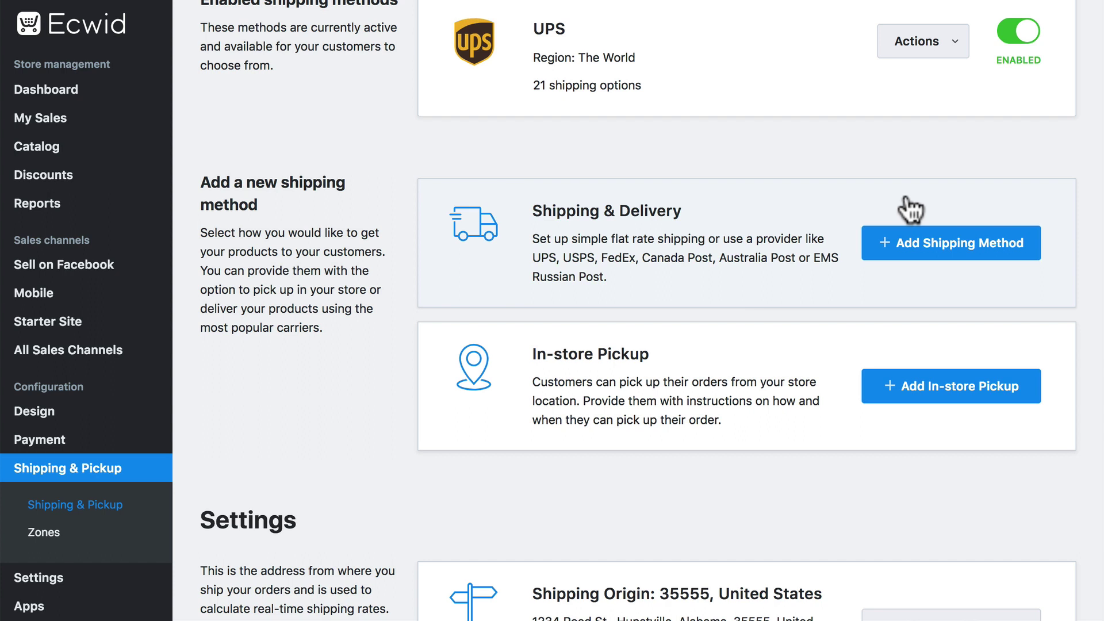
- Switch the UPS method off and back on, then bring up its Actions menu
scroll(910, 210, up, 3)
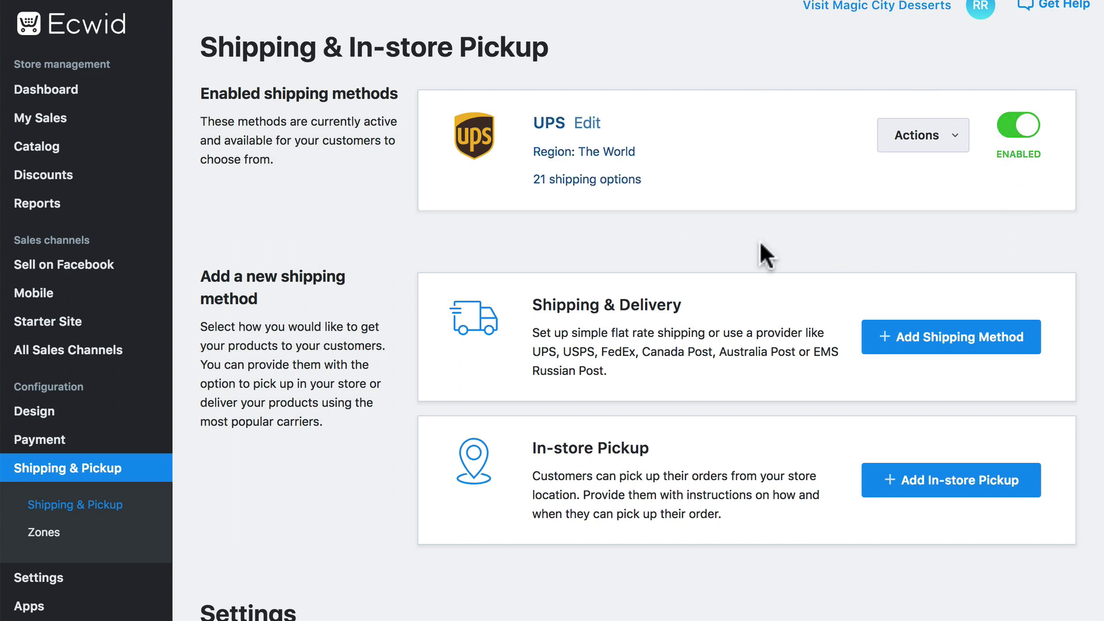
click(1019, 125)
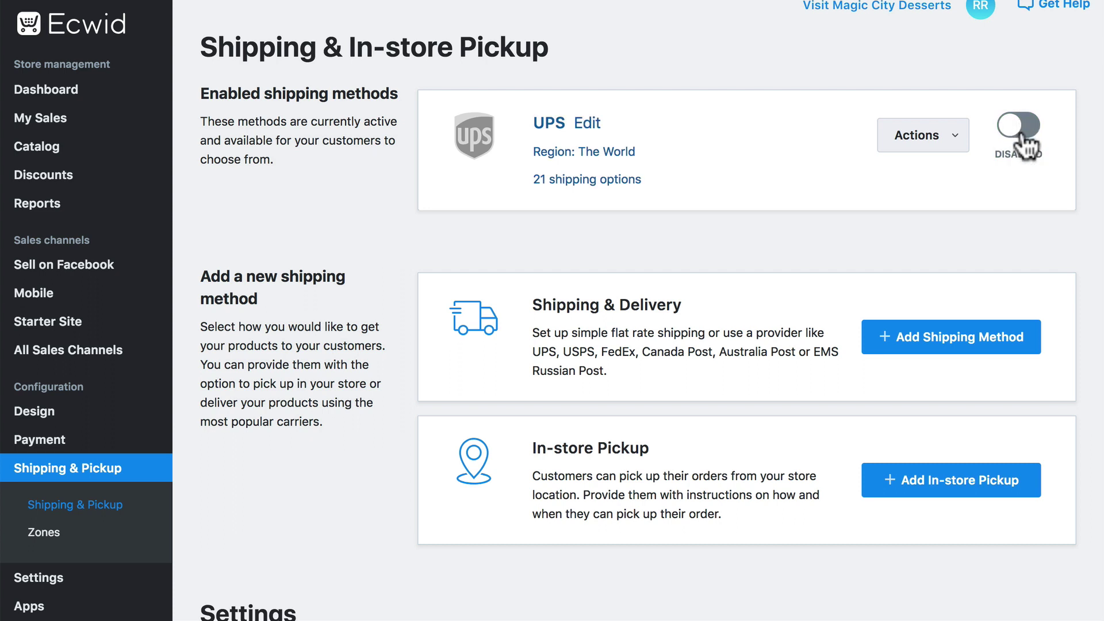
click(1019, 126)
click(955, 151)
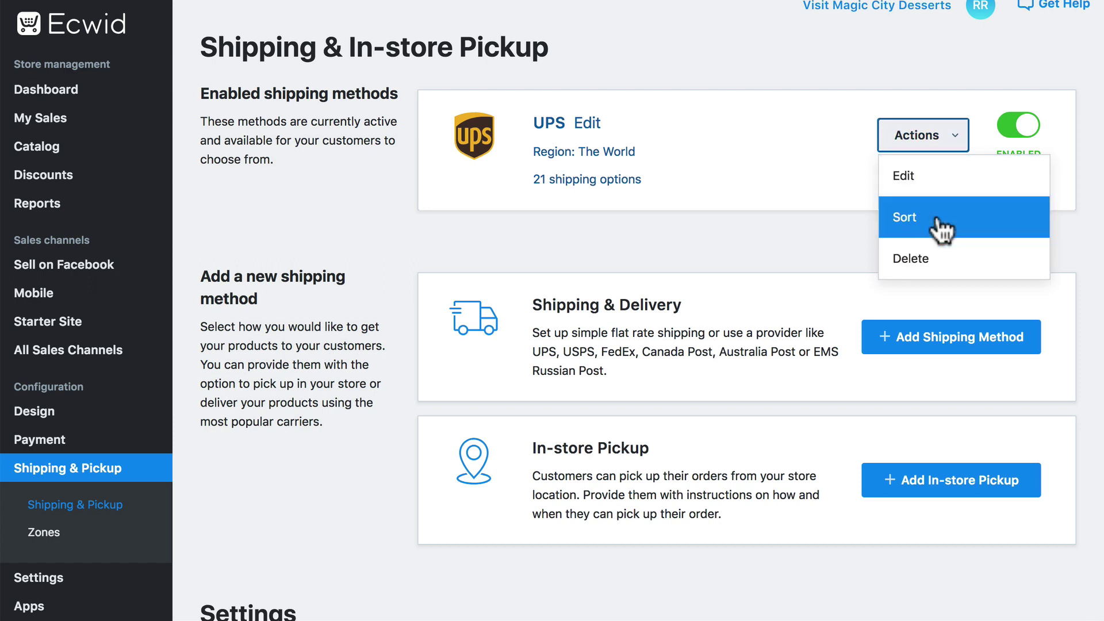
click(918, 183)
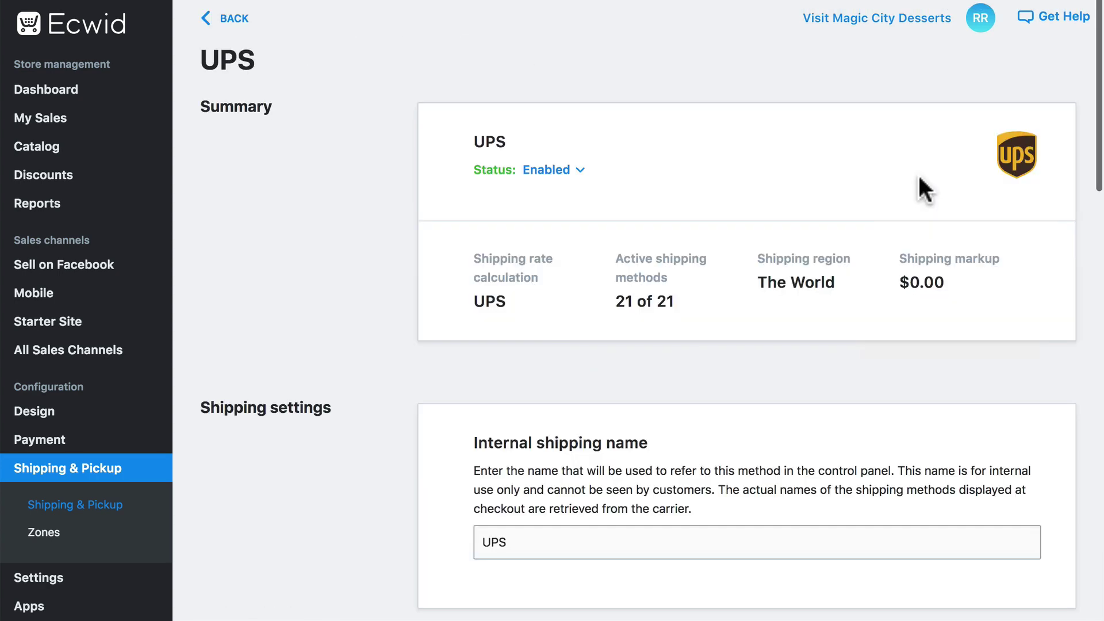
scroll(805, 227, down, 5)
scroll(805, 228, down, 3)
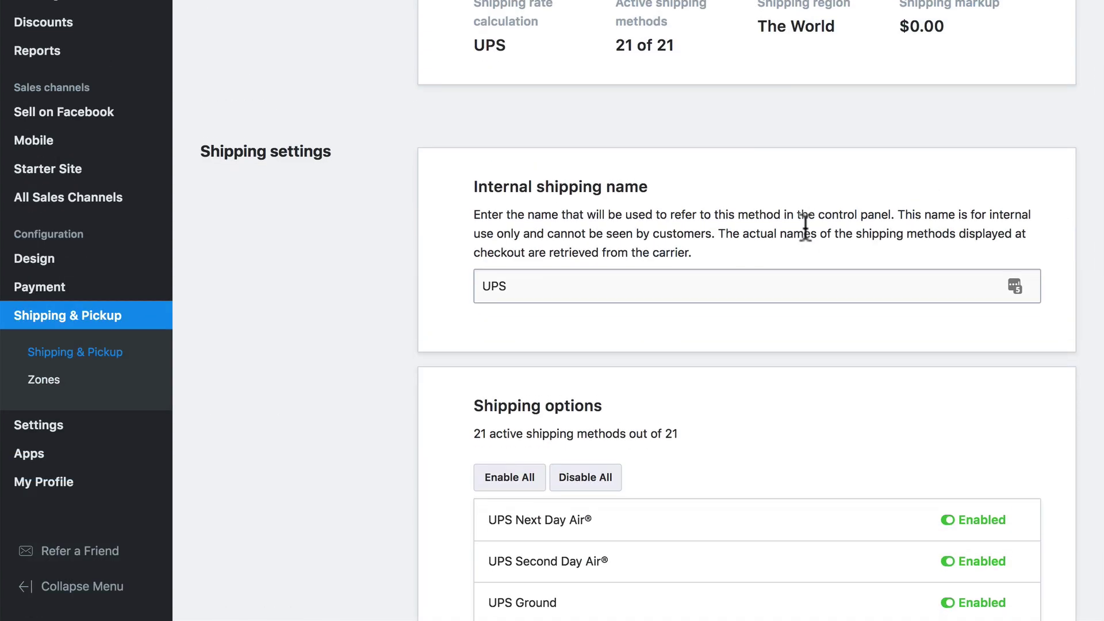
click(580, 155)
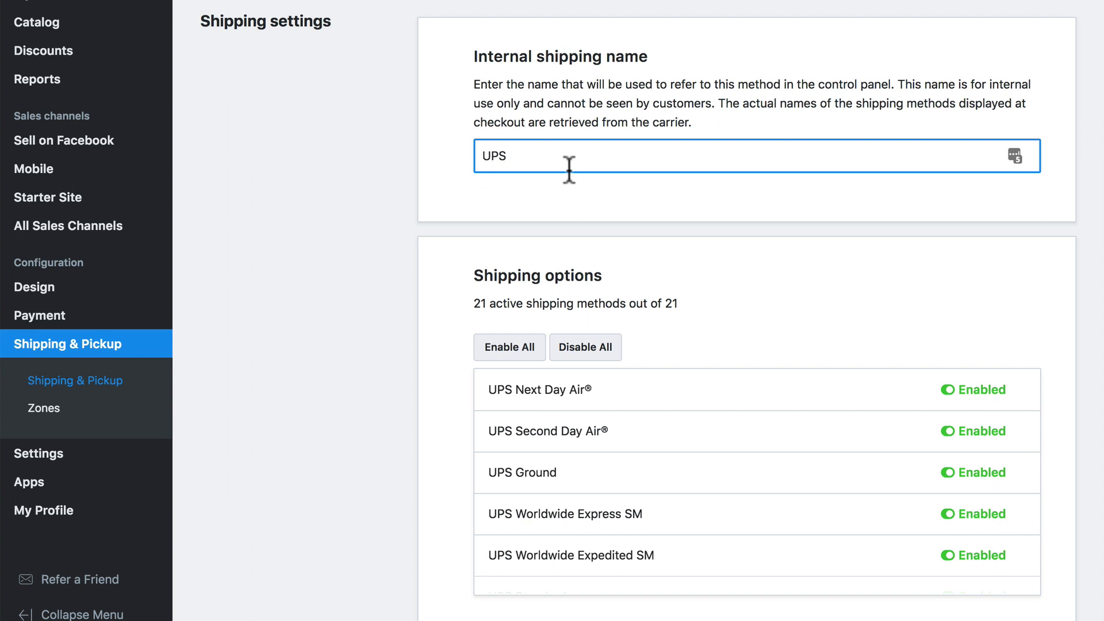
scroll(767, 222, down, 4)
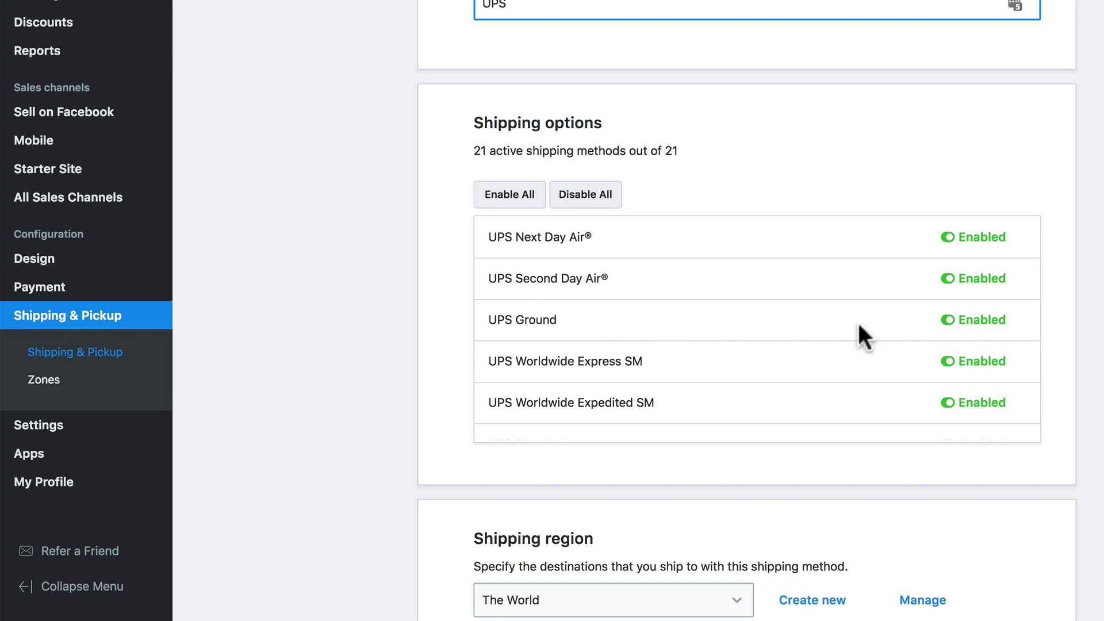
click(948, 324)
click(949, 324)
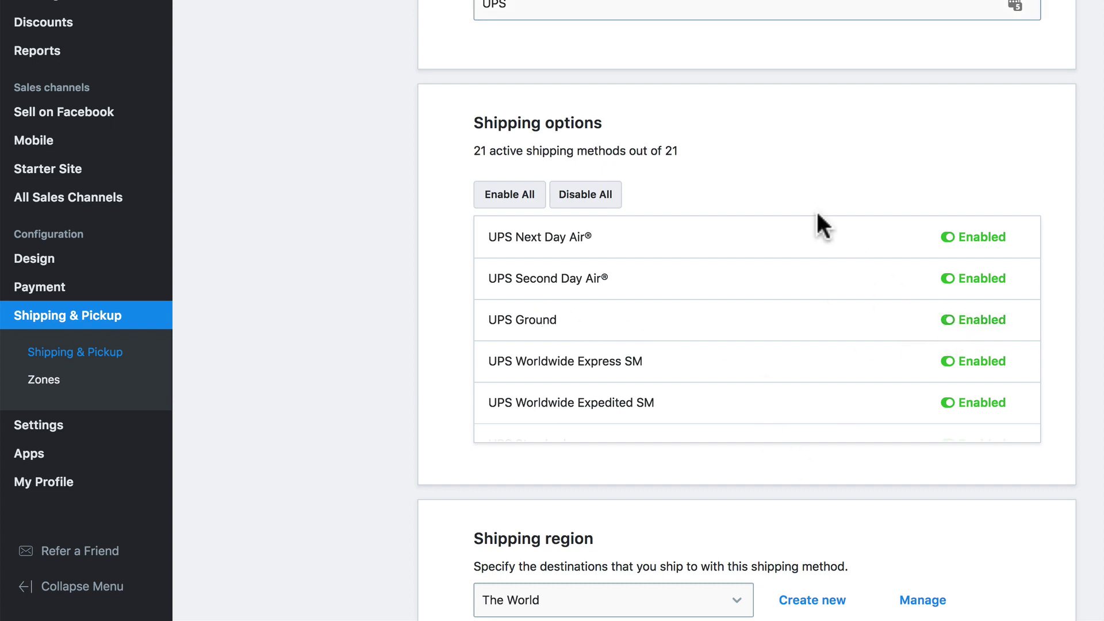
scroll(817, 214, down, 7)
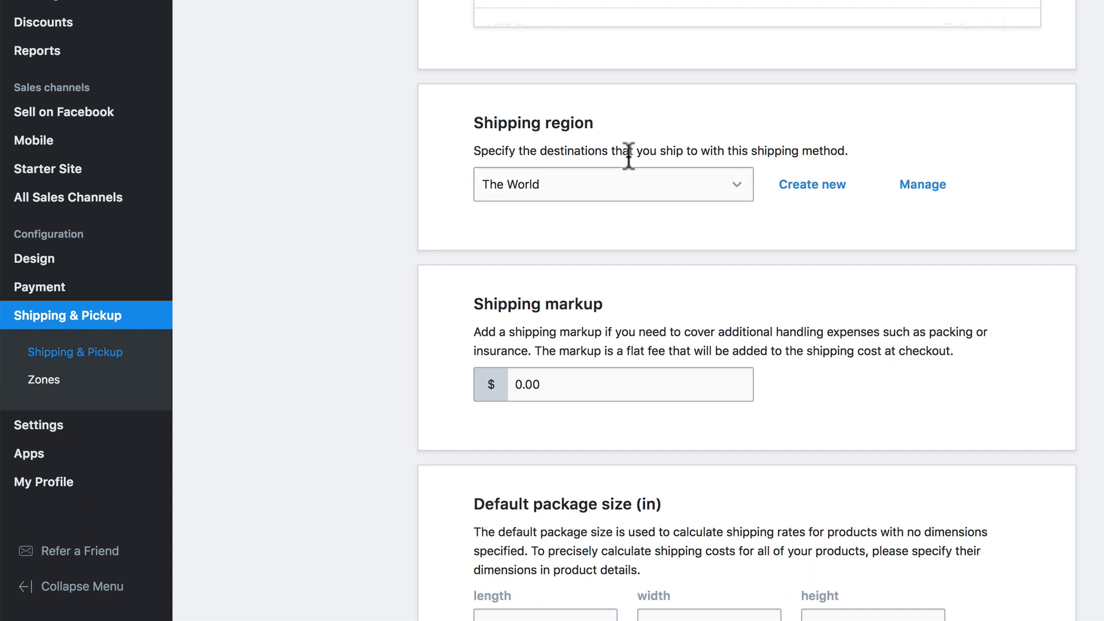
- Try United States and Europe (EU) as the UPS shipping region, then settle on The World
click(739, 190)
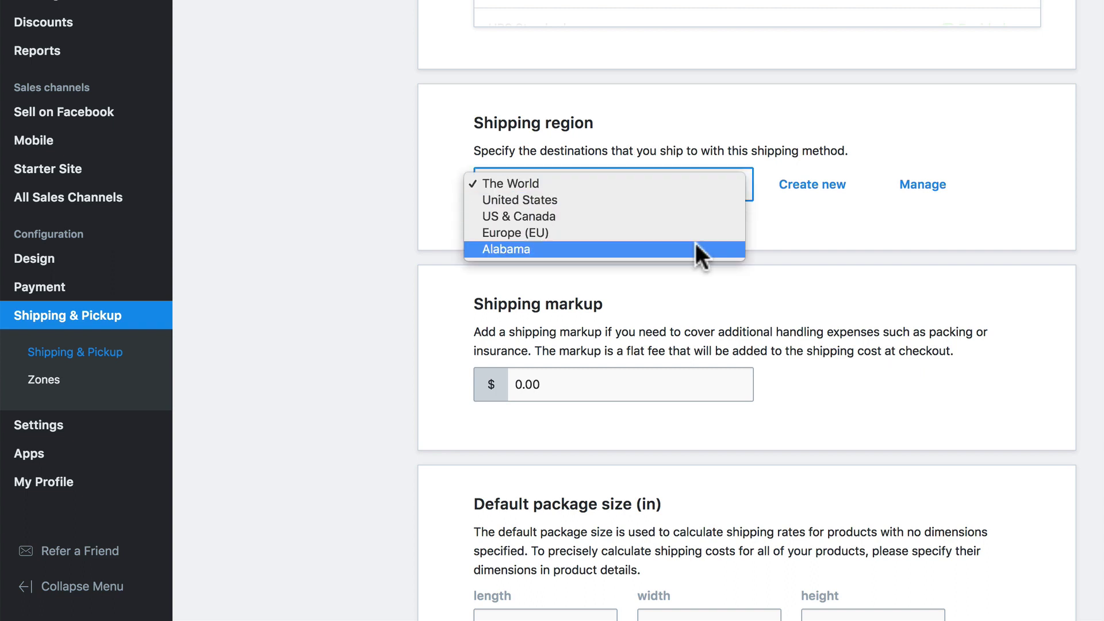
click(683, 199)
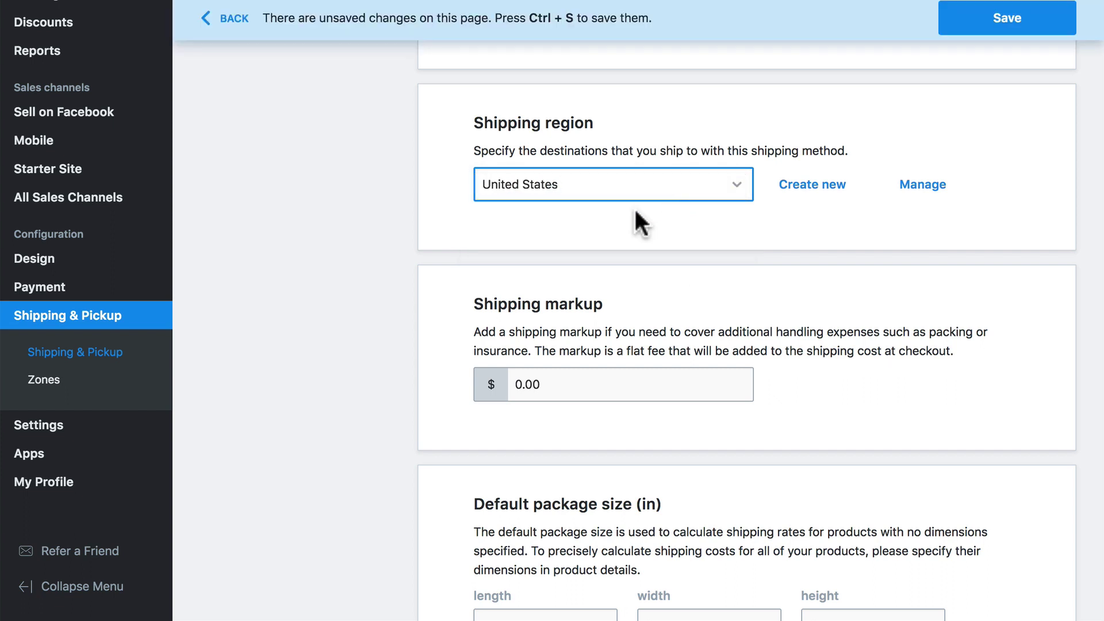
click(669, 187)
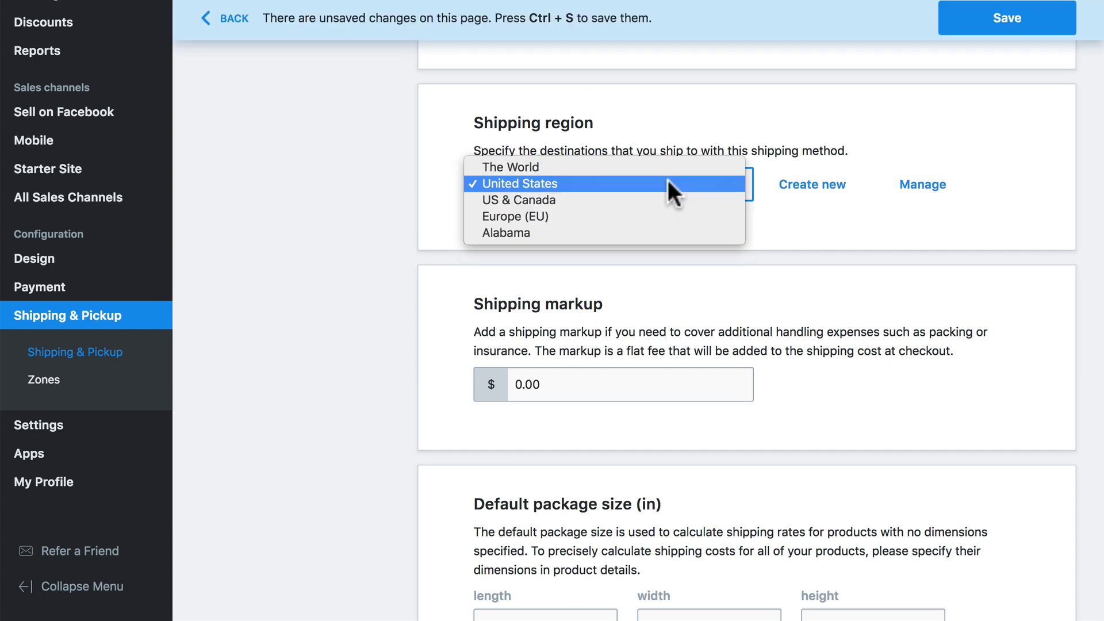
click(662, 217)
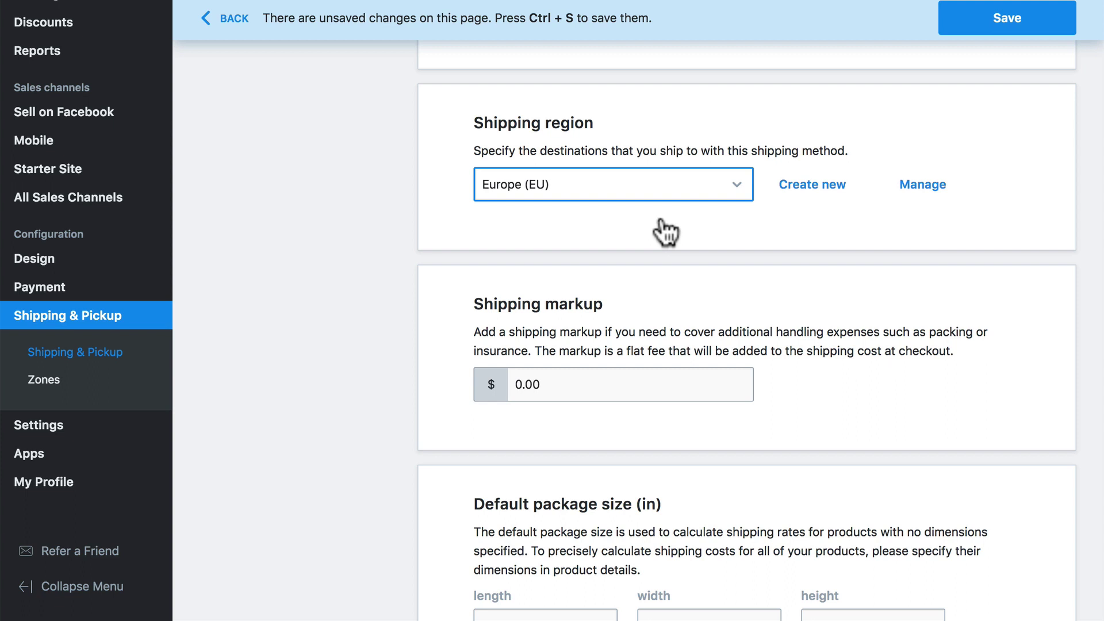
click(691, 186)
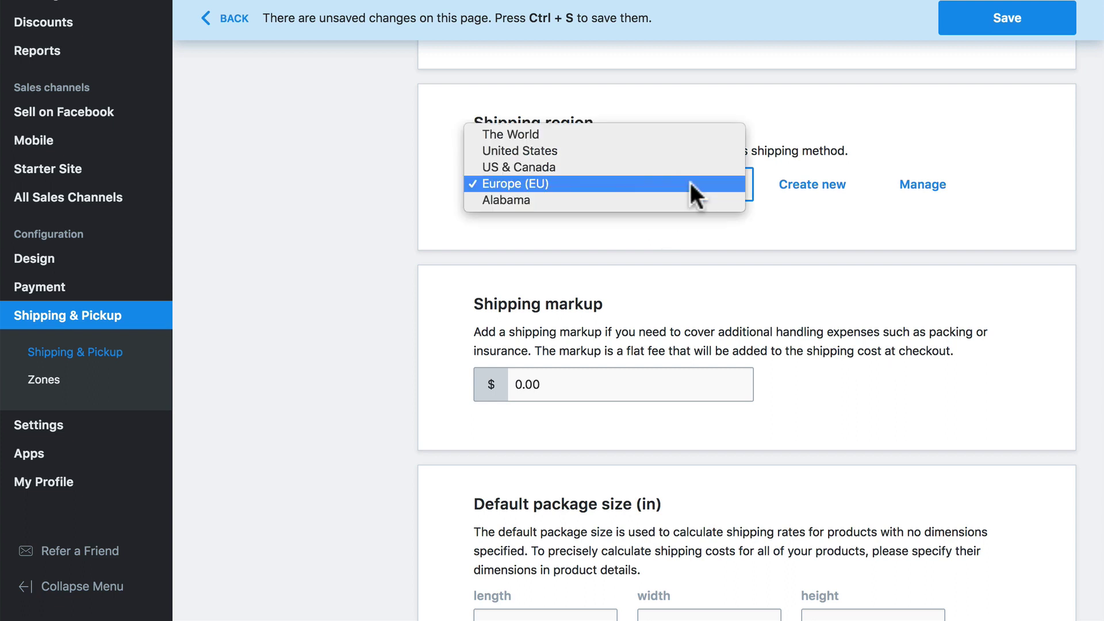
click(661, 136)
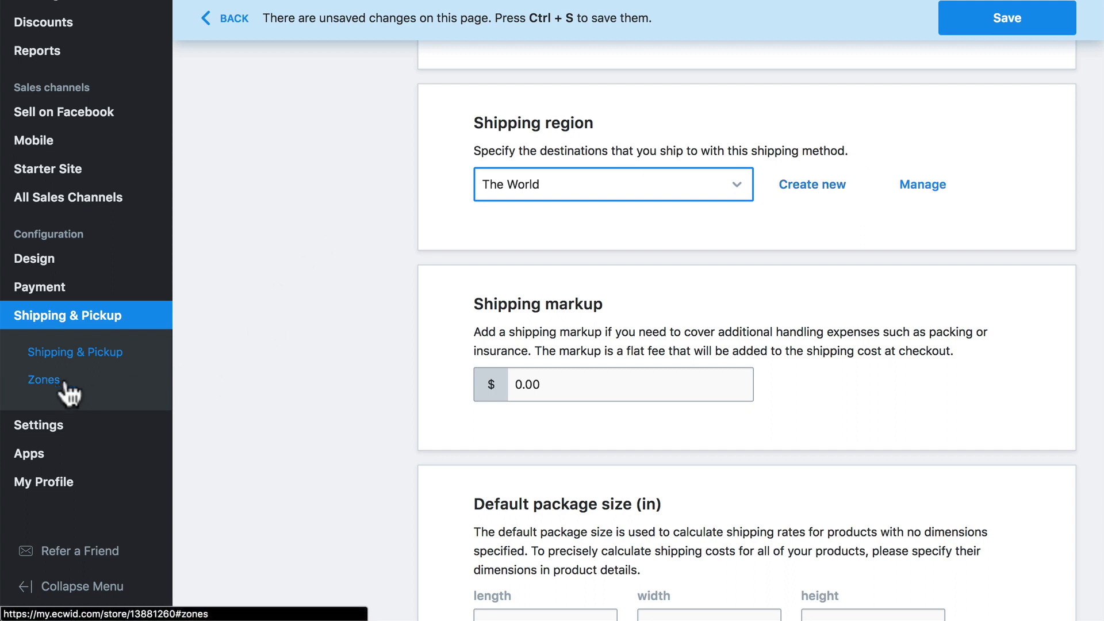
click(529, 190)
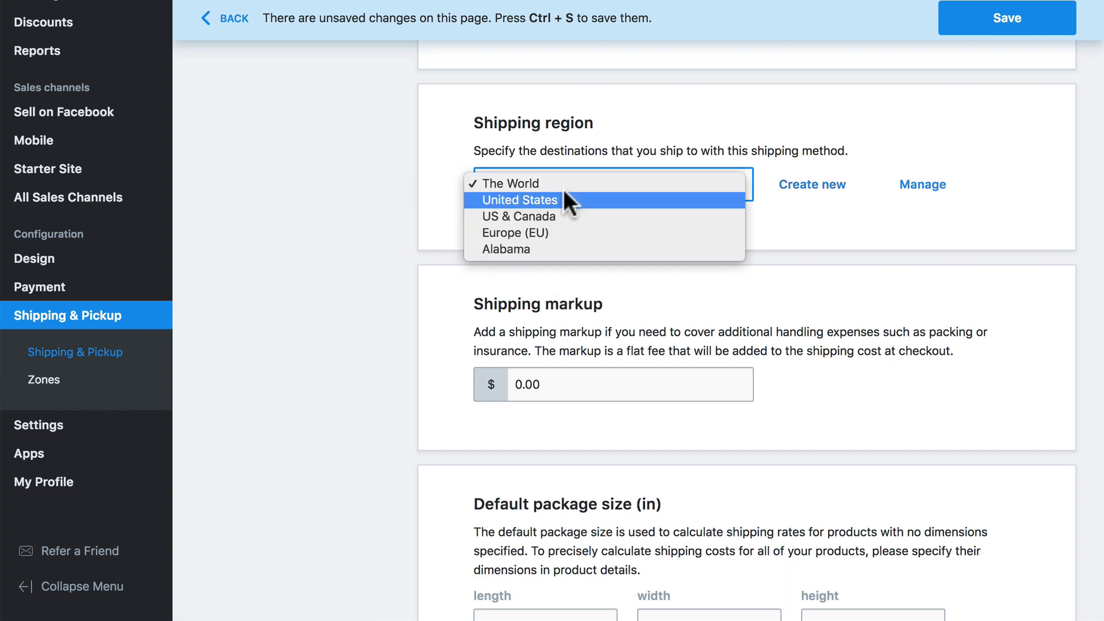
click(377, 216)
- Review the $0.00 markup, 1 × 1 × 1 in default package size, and UPS account settings
scroll(377, 217, down, 3)
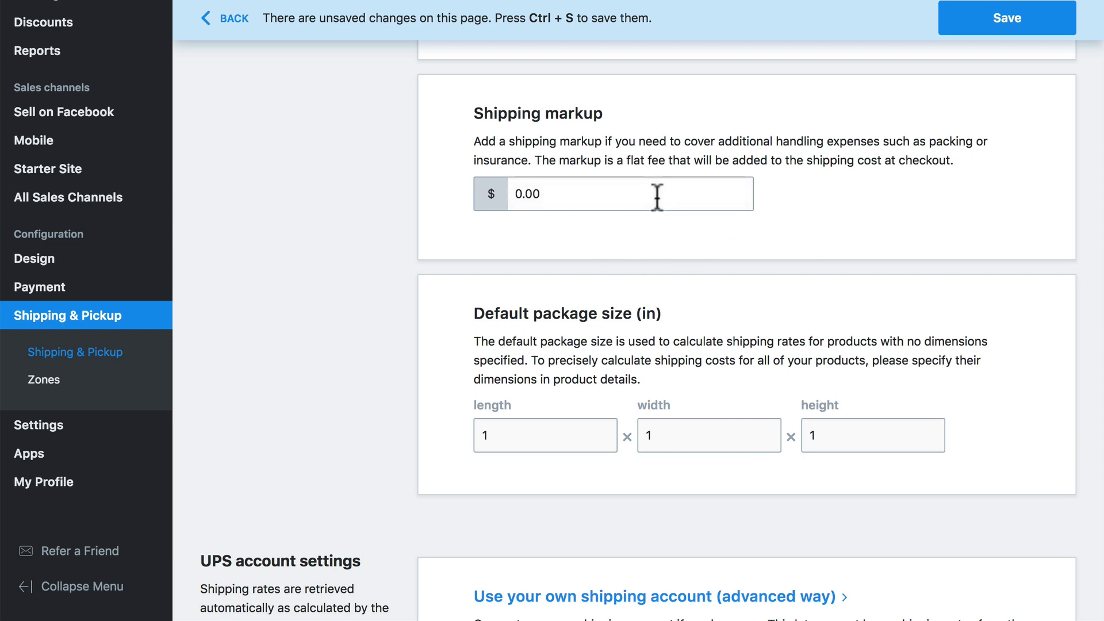
scroll(657, 197, down, 3)
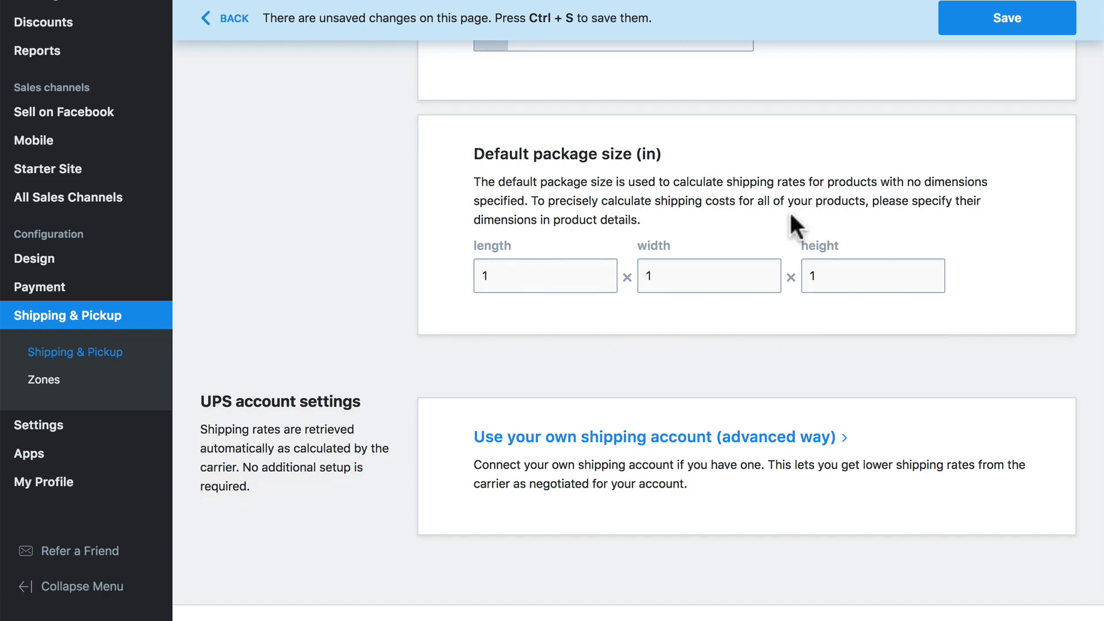
scroll(794, 225, down, 1)
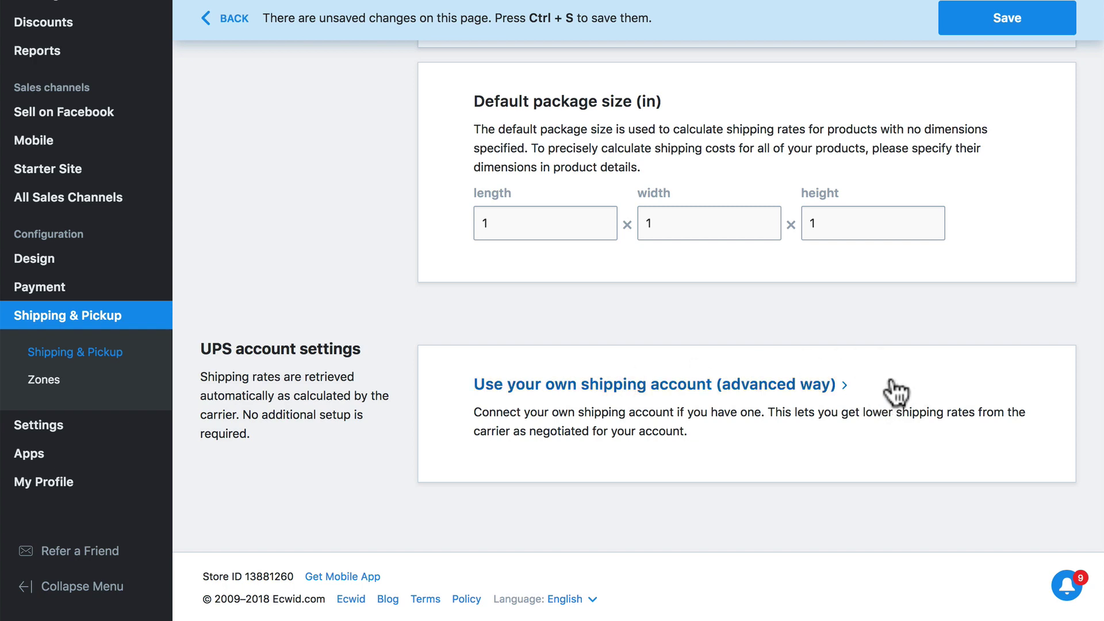
scroll(890, 379, up, 15)
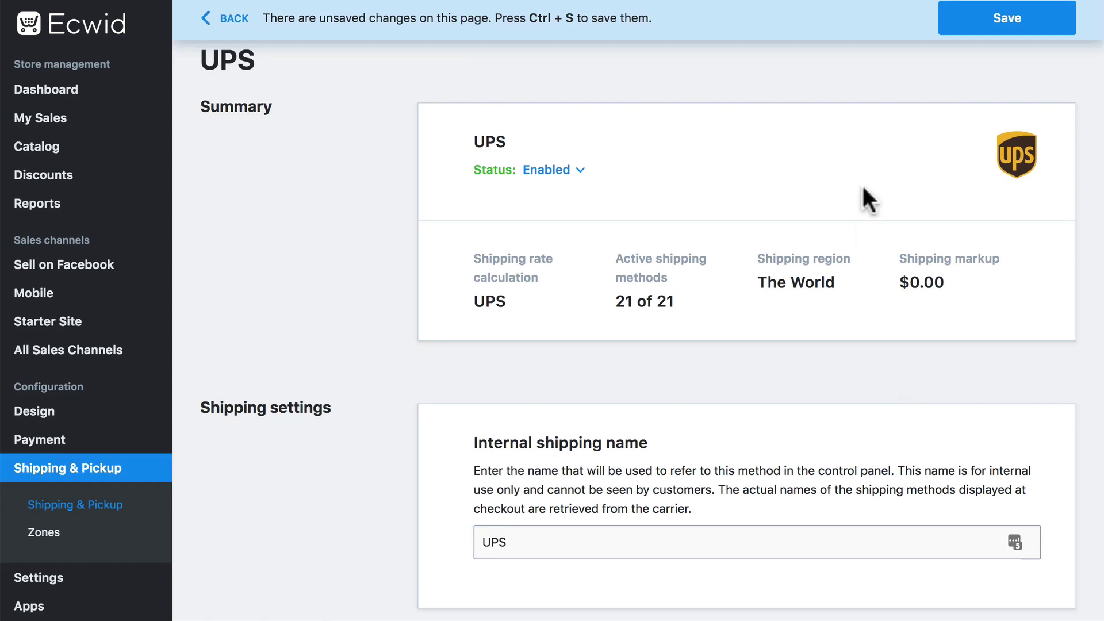
- Save the UPS settings, view the carrier list, and return to the Shipping & In-store Pickup page
click(1003, 20)
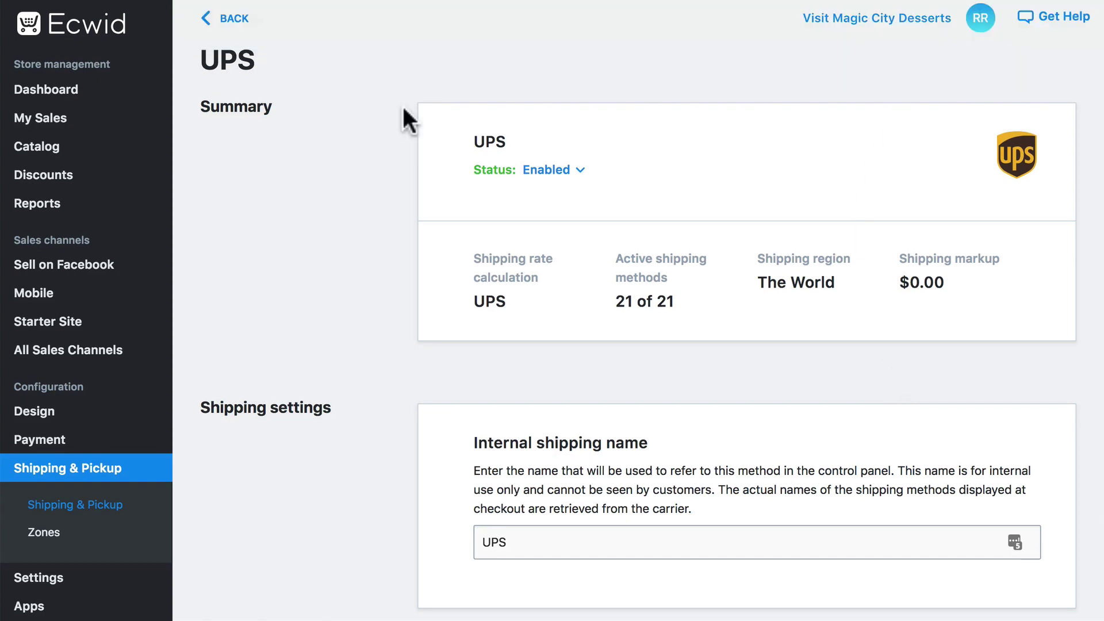
click(234, 17)
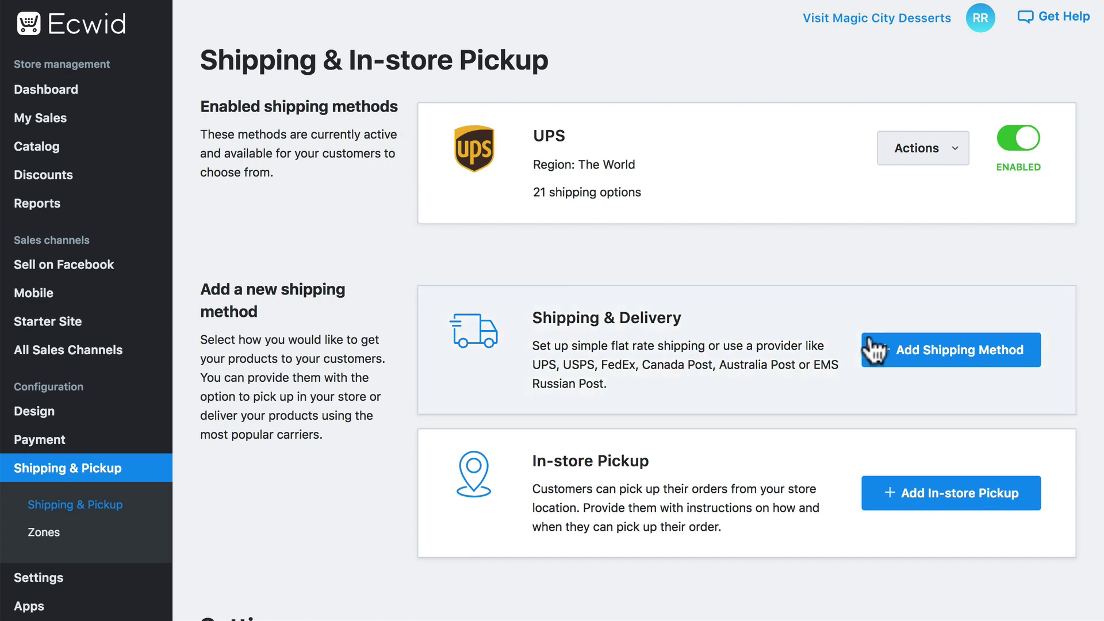
click(906, 353)
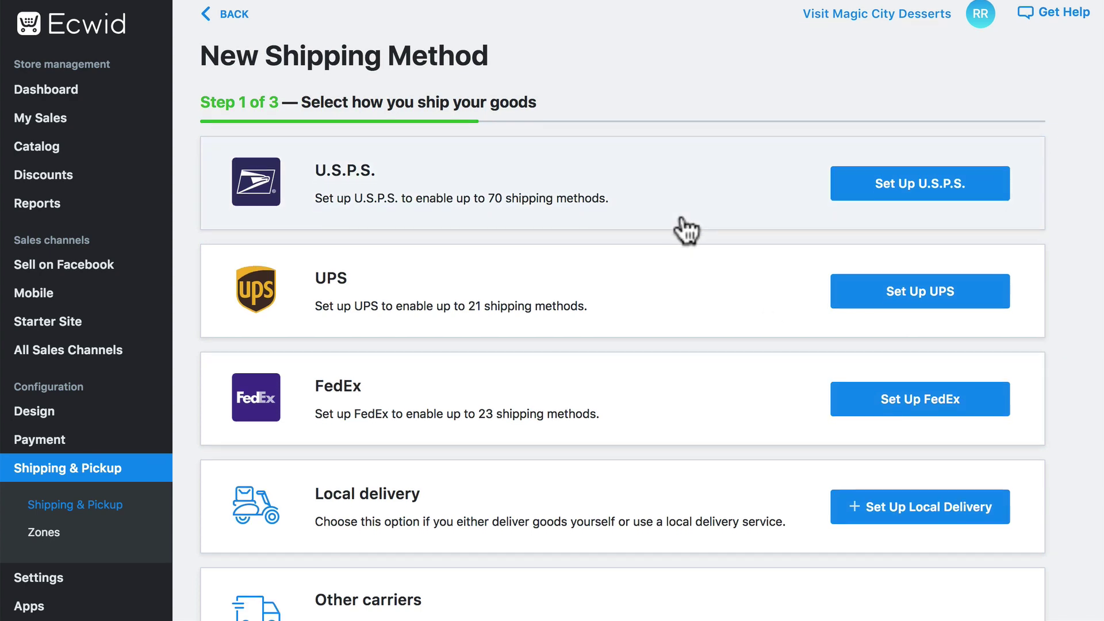
scroll(685, 229, down, 2)
scroll(683, 226, up, 2)
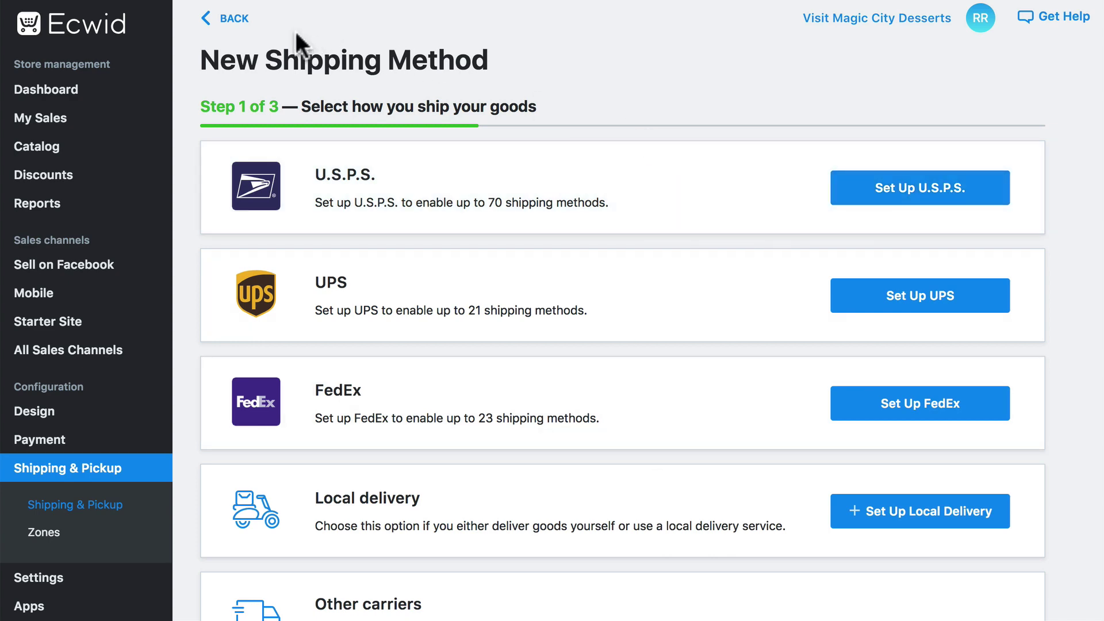
click(237, 18)
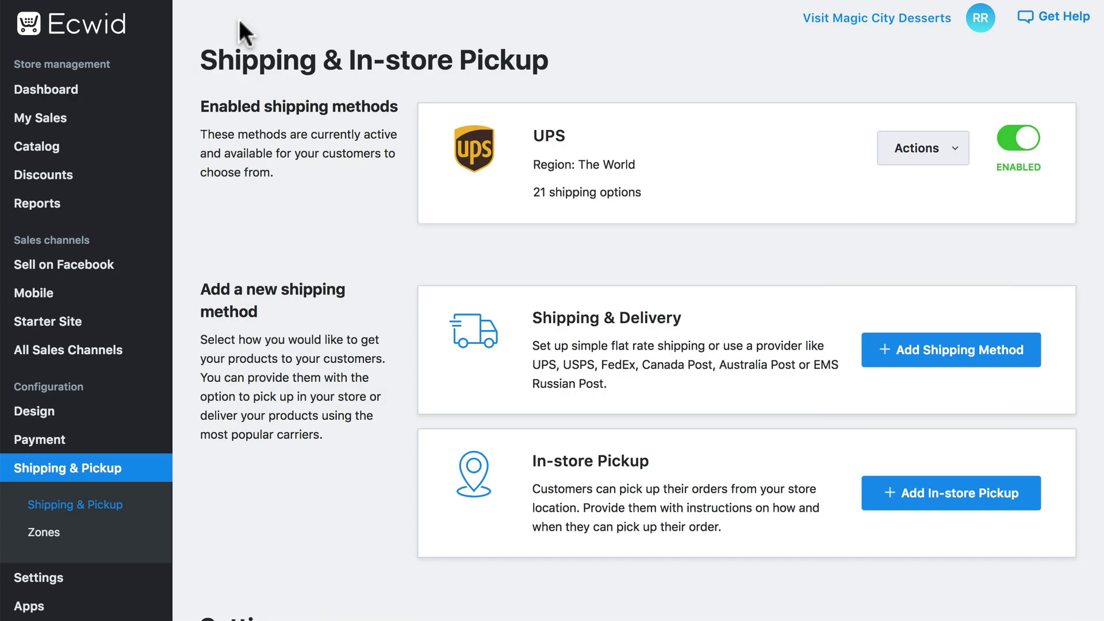